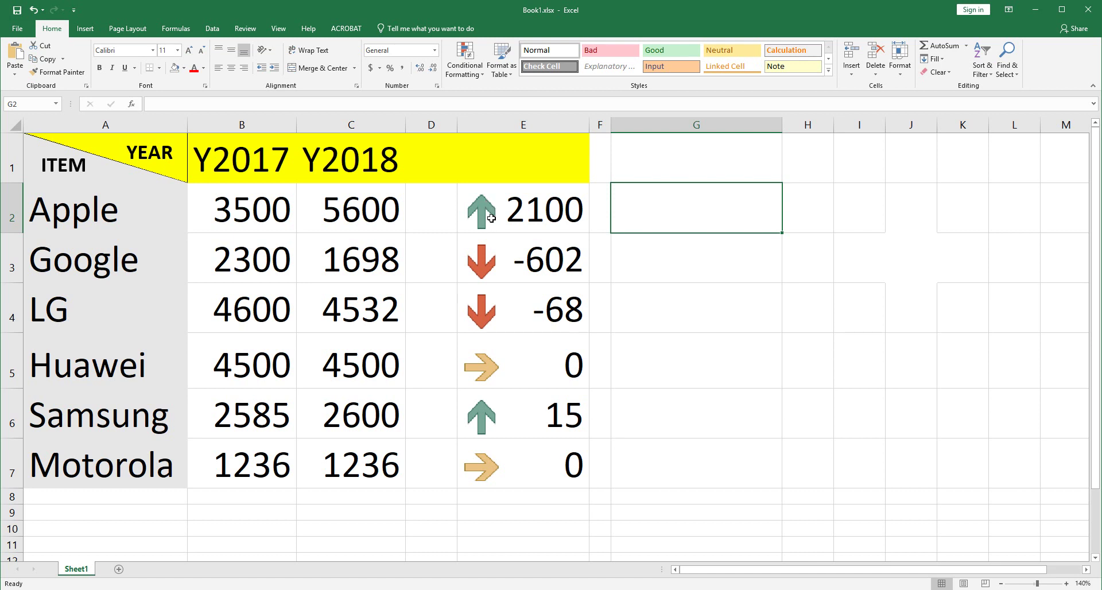
# Enter the formula =C2-B2 in G2 for Apple's Y2018 minus Y2017 difference.
pyautogui.click(489, 210)
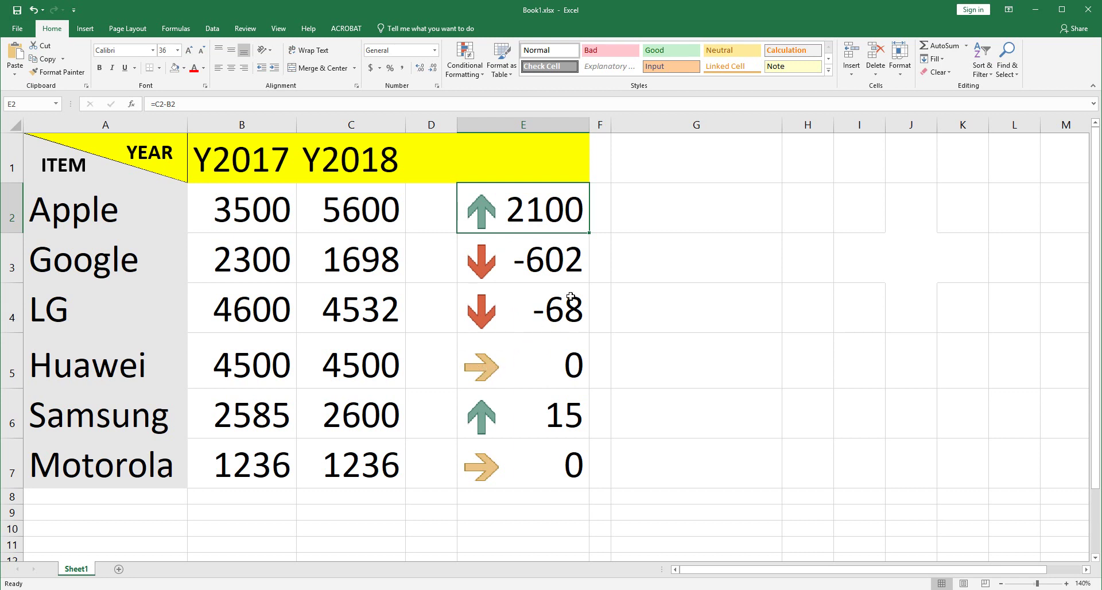
pyautogui.click(667, 214)
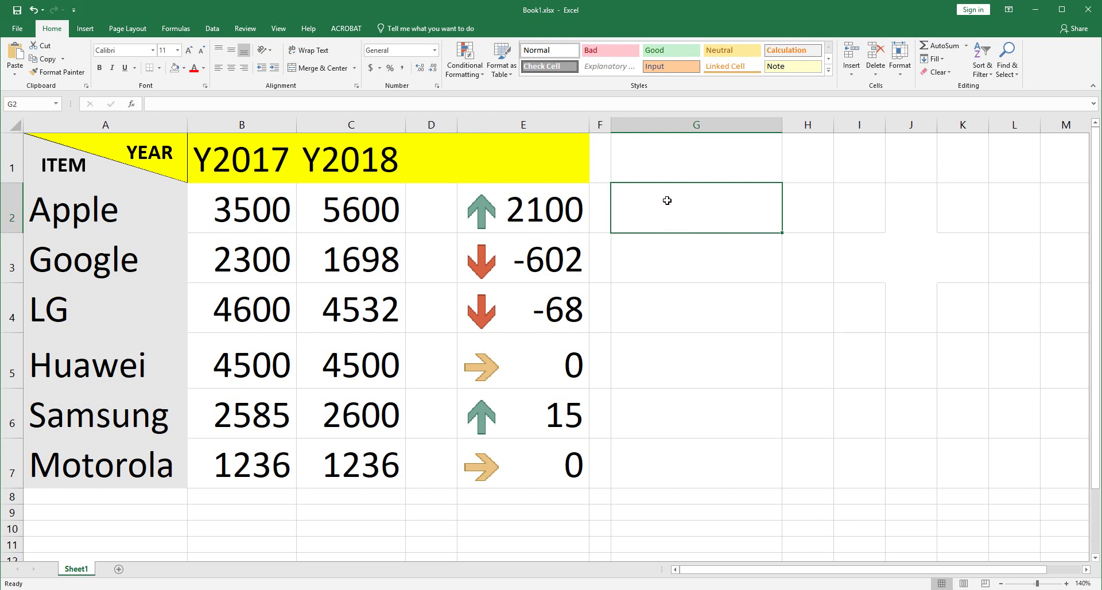
pyautogui.write('=')
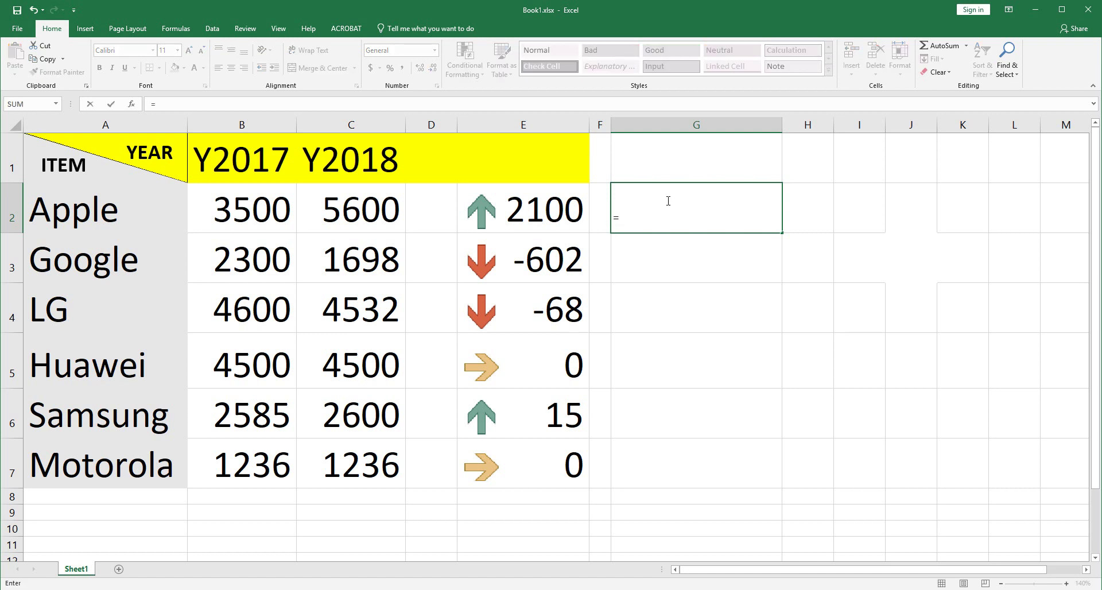
pyautogui.click(342, 215)
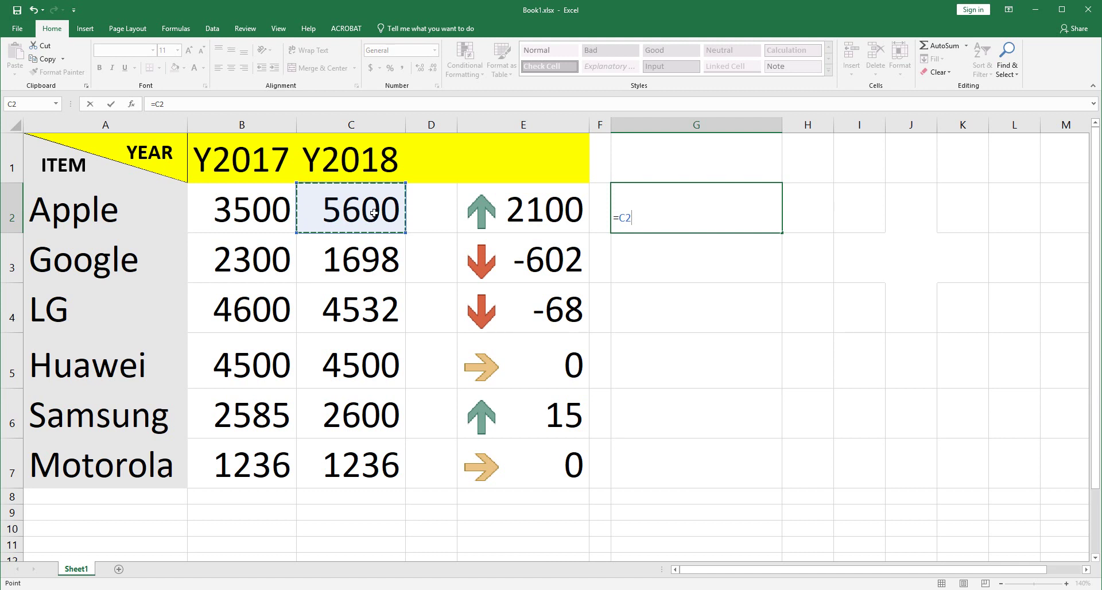
pyautogui.write('-')
pyautogui.click(269, 214)
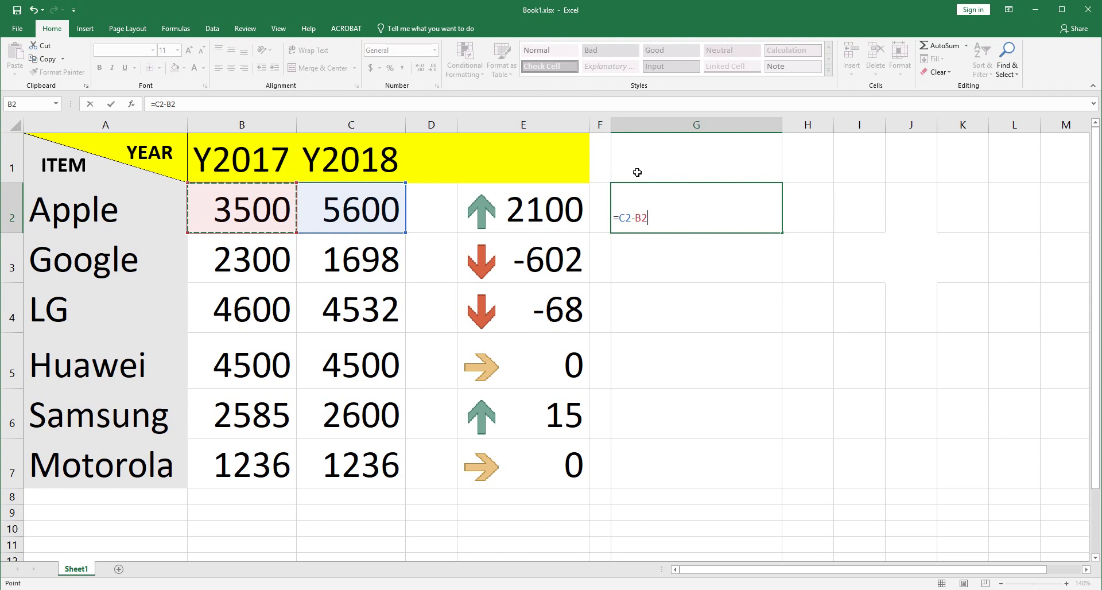
pyautogui.press('Return')
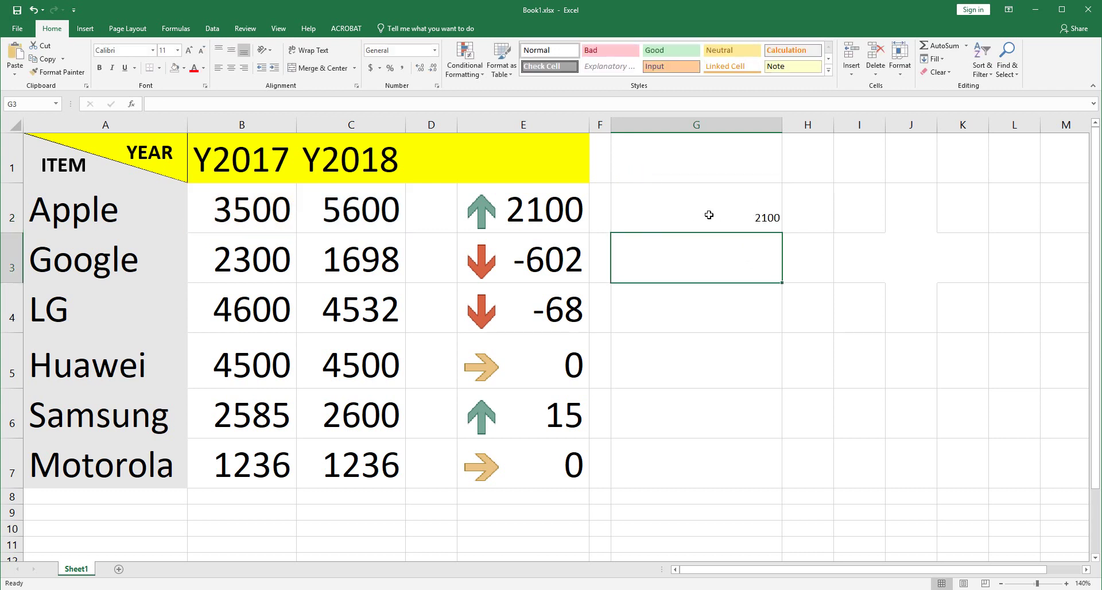
# Fill the G2 formula down to G7 and select G2:G7.
pyautogui.click(707, 224)
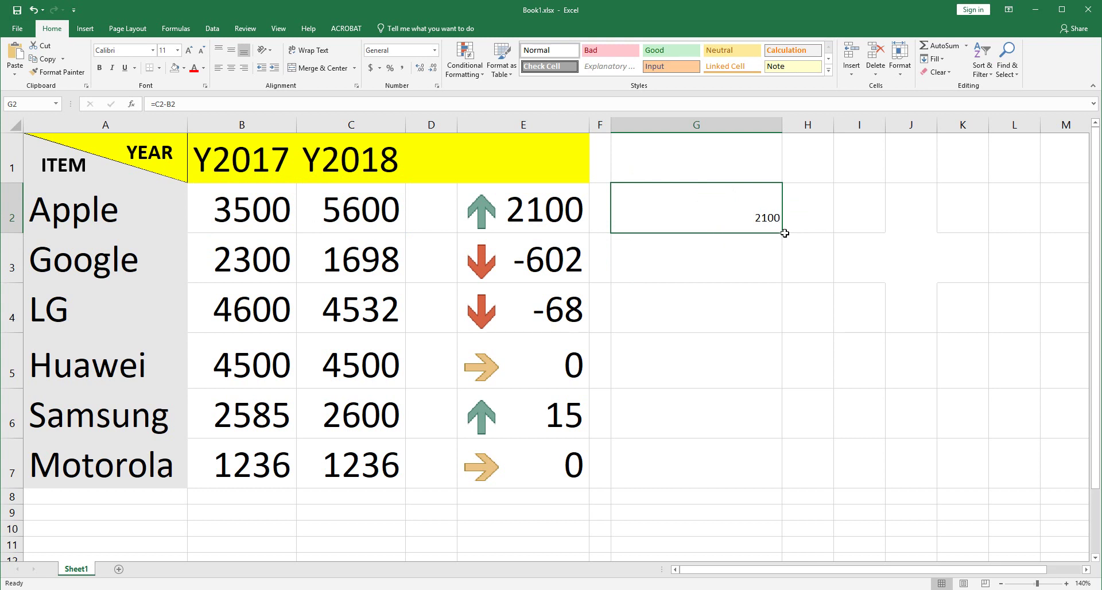
pyautogui.moveTo(783, 235); pyautogui.dragTo(783, 484)
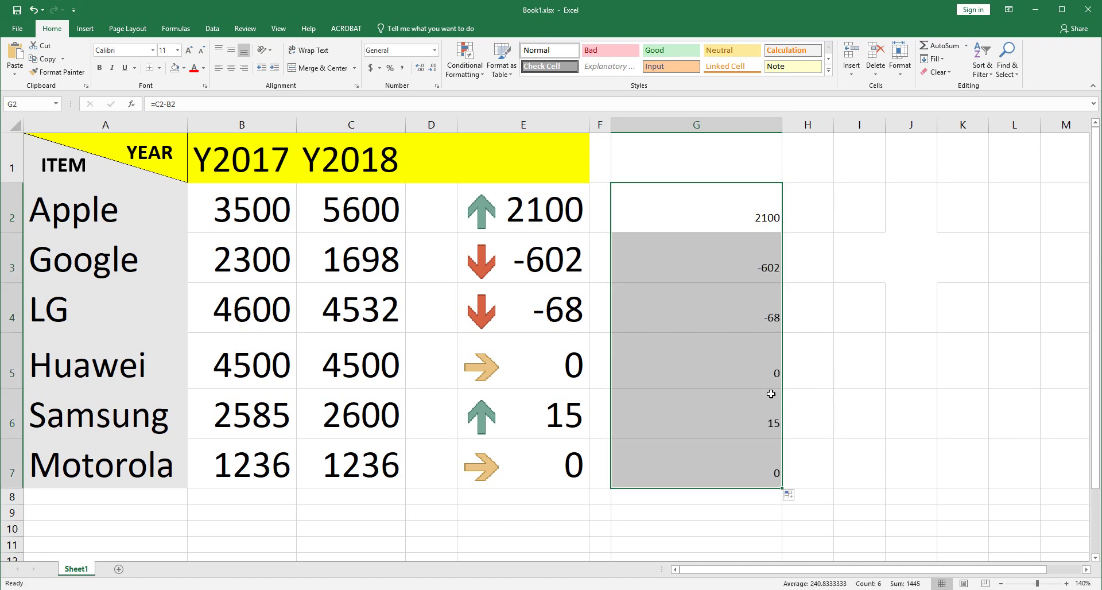
pyautogui.click(776, 401)
pyautogui.moveTo(719, 220)
pyautogui.mouseDown()
pyautogui.moveTo(708, 209)
pyautogui.moveTo(710, 466)
pyautogui.mouseUp()
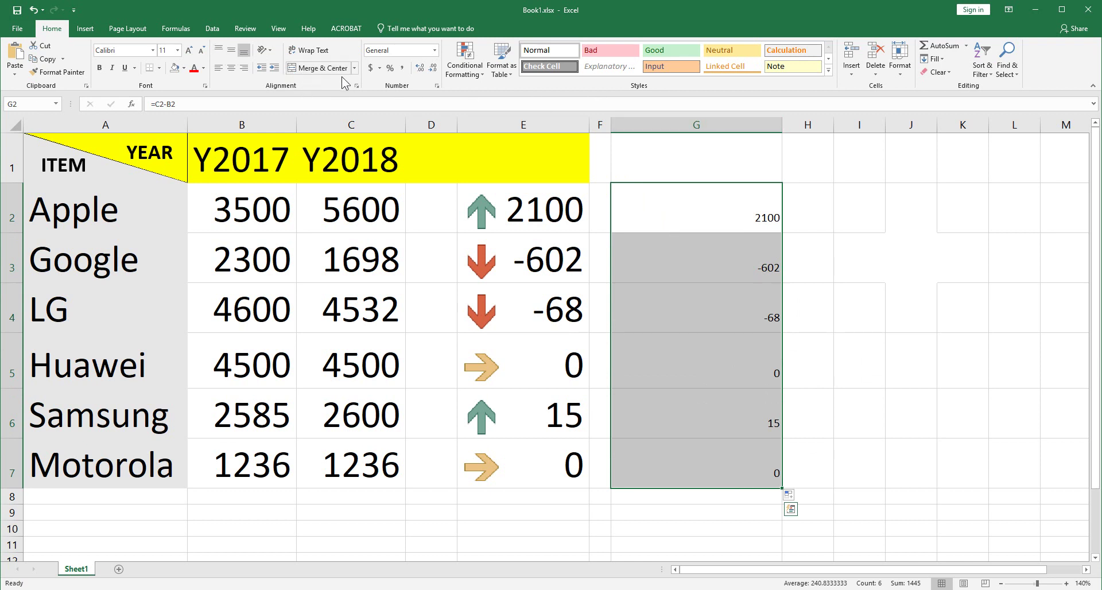
# Apply the 3 Arrows (Colored) icon set to G2:G7.
pyautogui.click(465, 68)
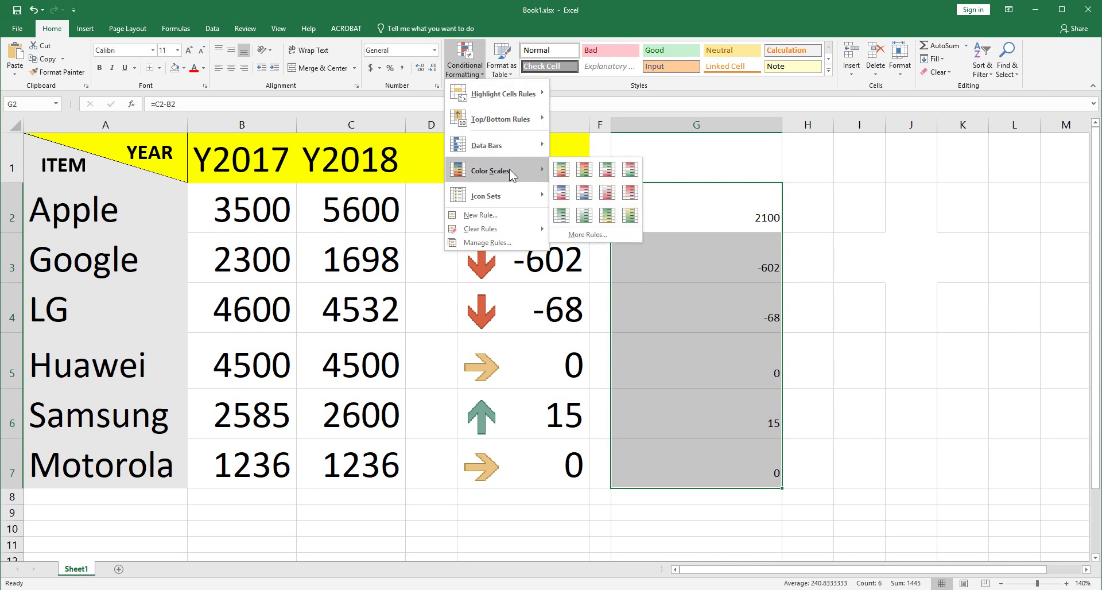
pyautogui.moveTo(487, 195)
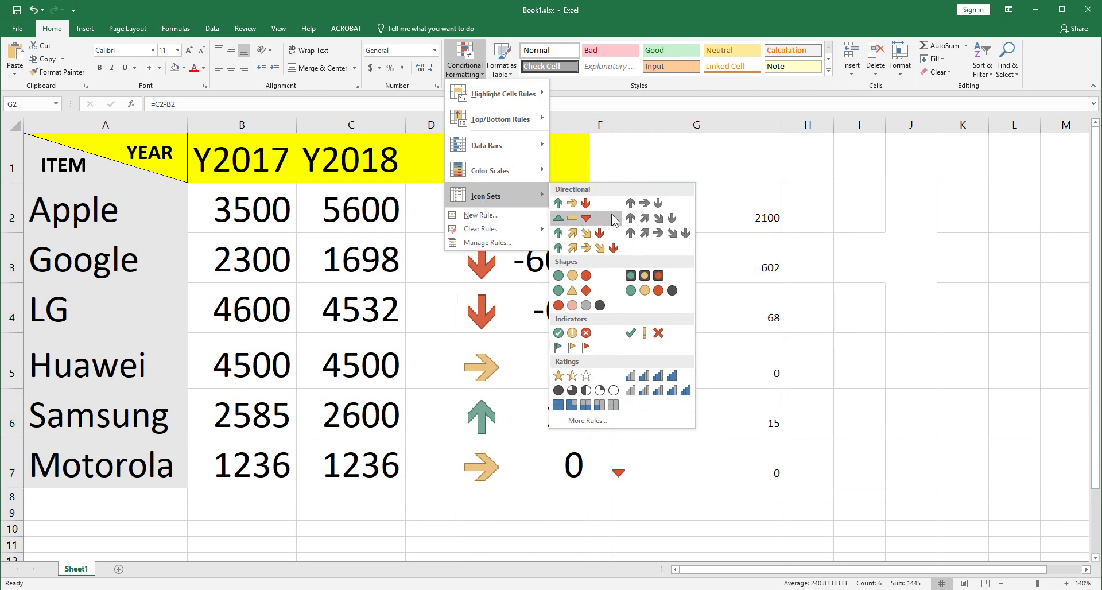
pyautogui.click(583, 206)
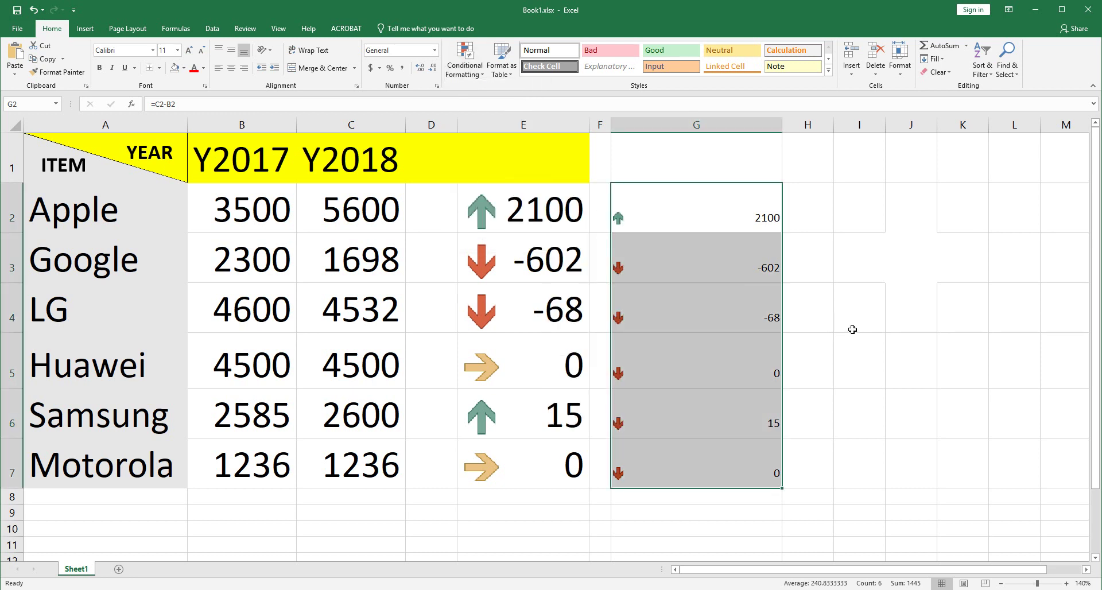
pyautogui.click(818, 323)
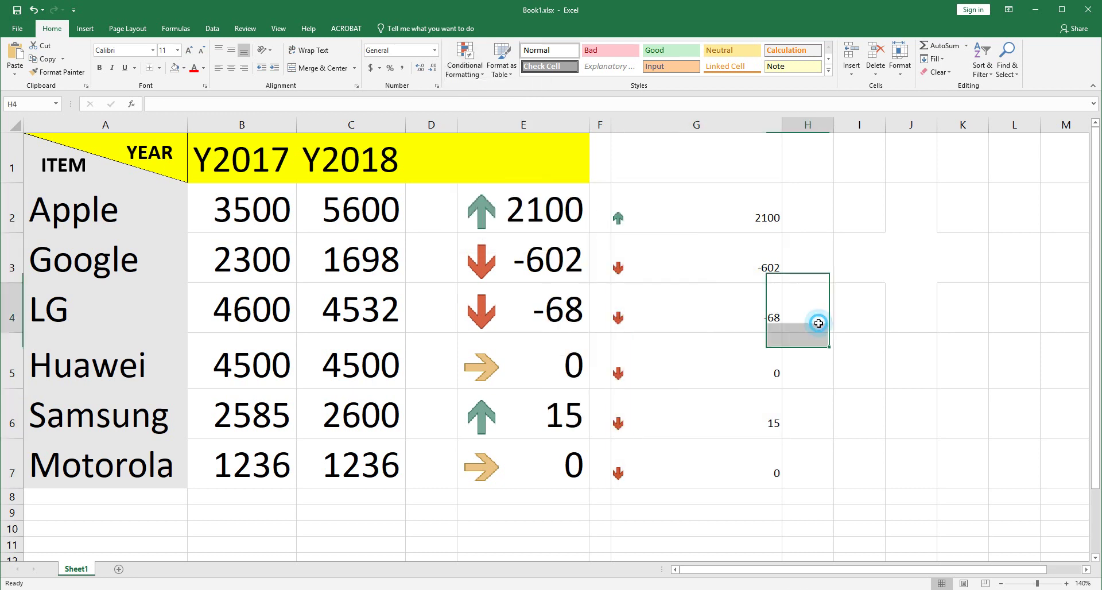
# Check the resulting arrows in cells G5, G7, G6 and G2.
pyautogui.click(743, 367)
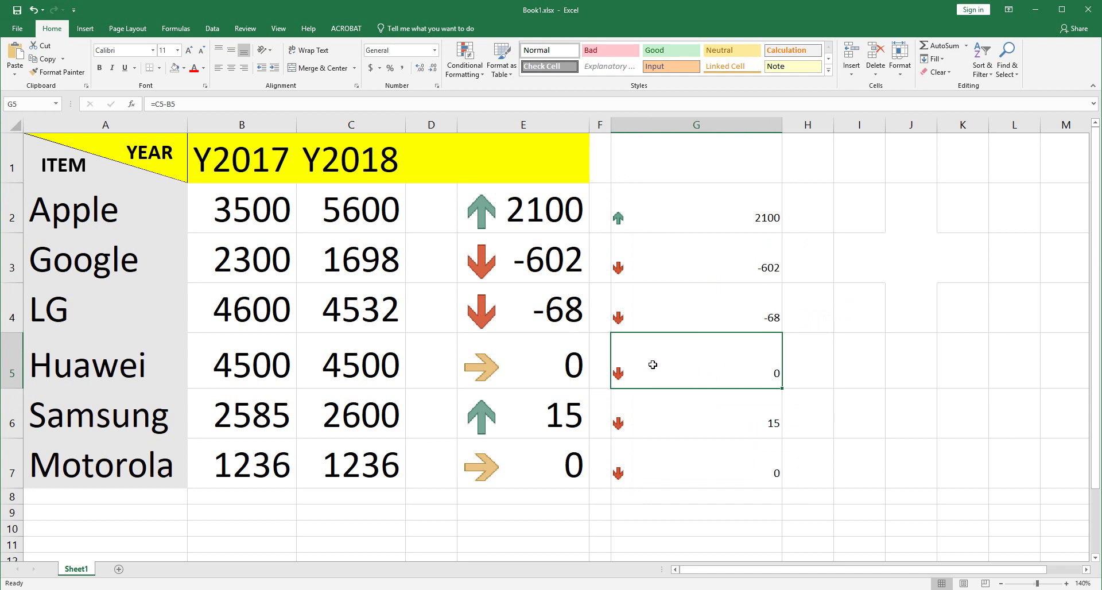
pyautogui.click(642, 470)
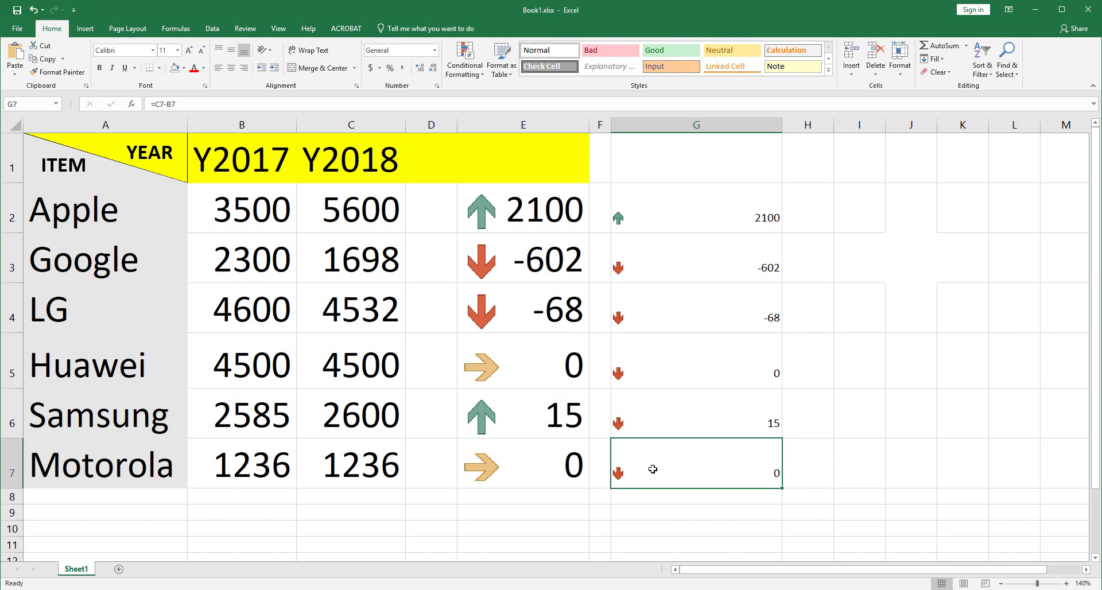
pyautogui.click(676, 419)
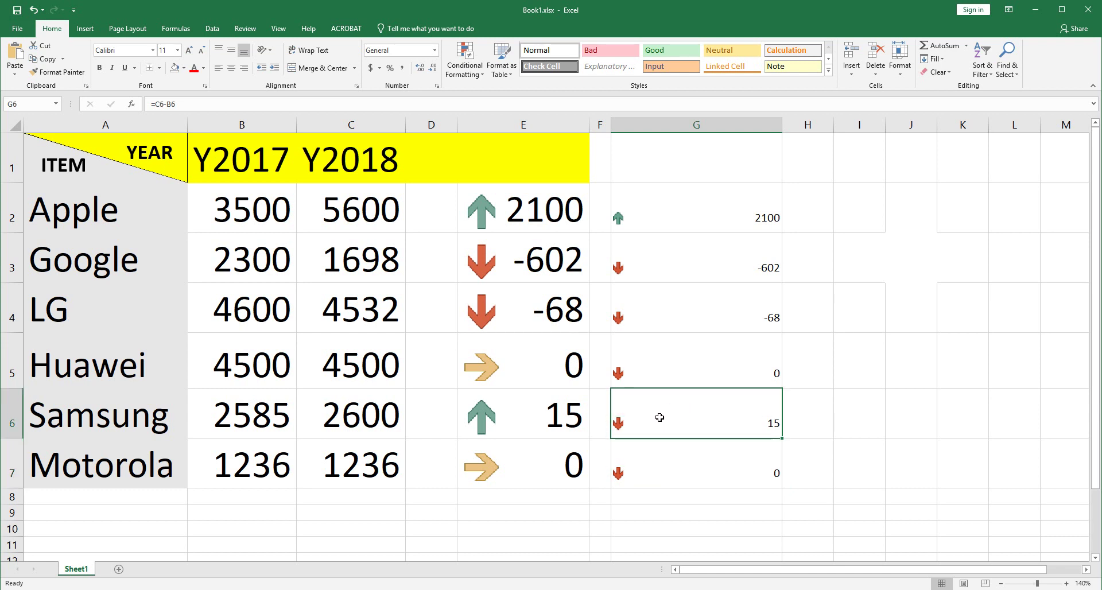
pyautogui.click(683, 216)
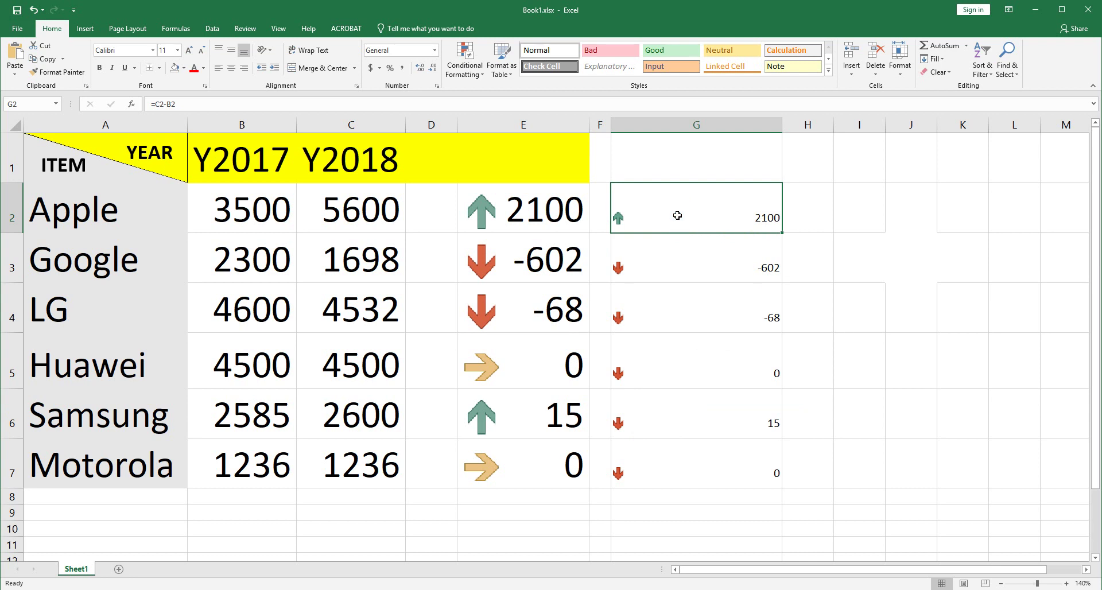
# Reselect G2:G7 and open its Icon Set rule from Manage Rules for editing.
pyautogui.moveTo(682, 217); pyautogui.dragTo(682, 468)
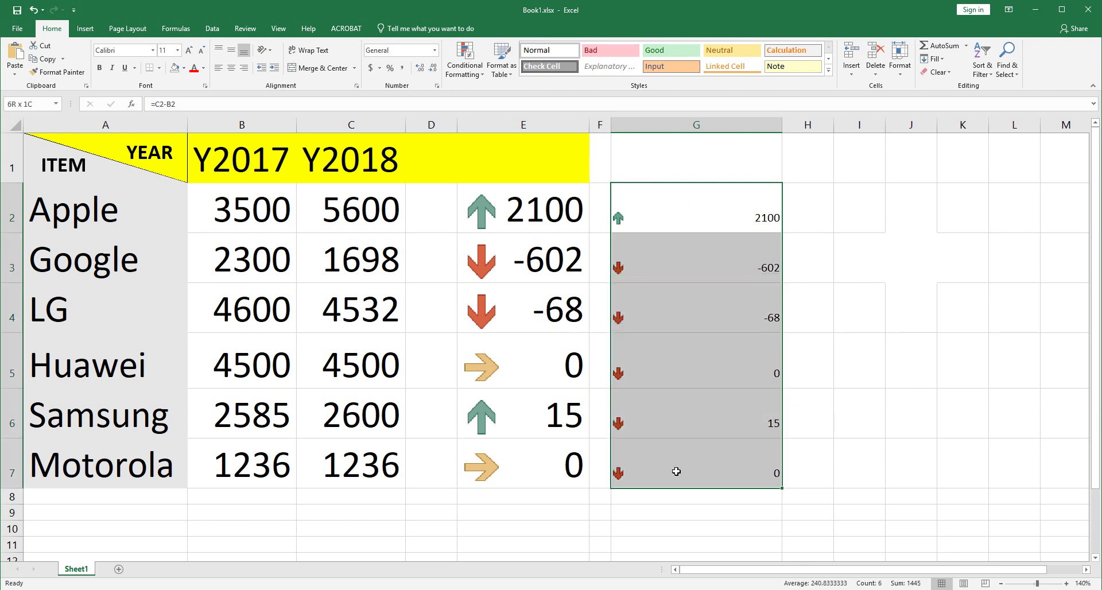
pyautogui.click(483, 76)
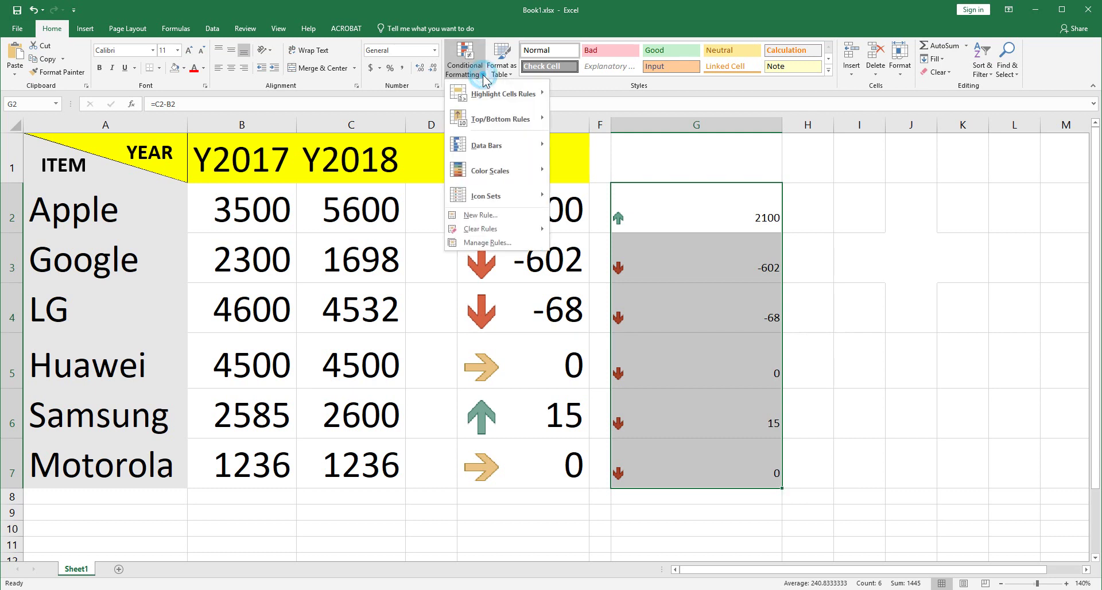
pyautogui.click(486, 242)
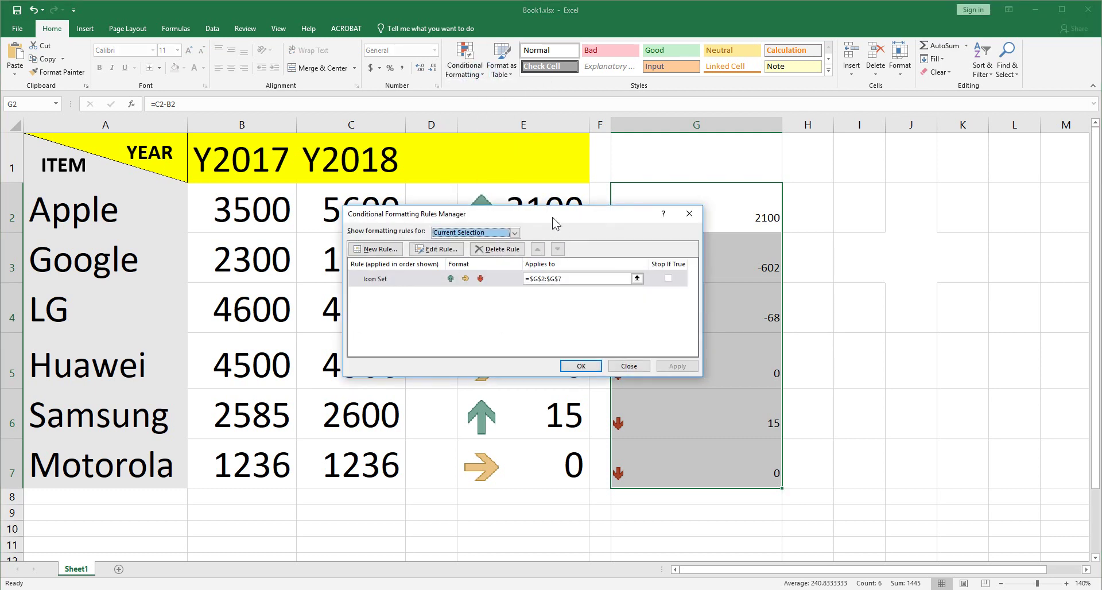
pyautogui.moveTo(552, 216); pyautogui.dragTo(428, 192)
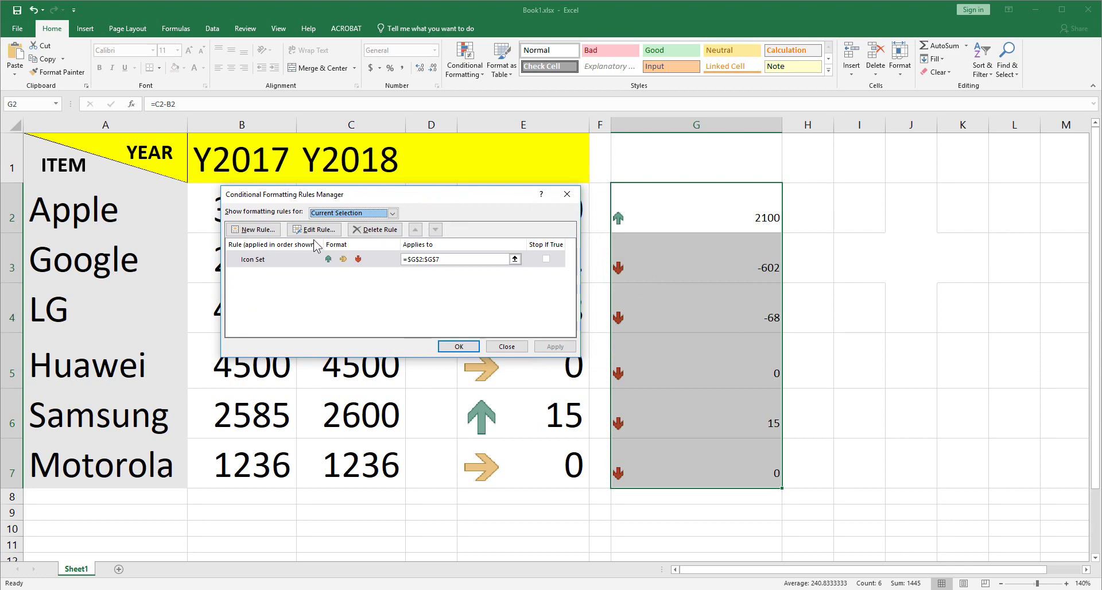
pyautogui.click(313, 230)
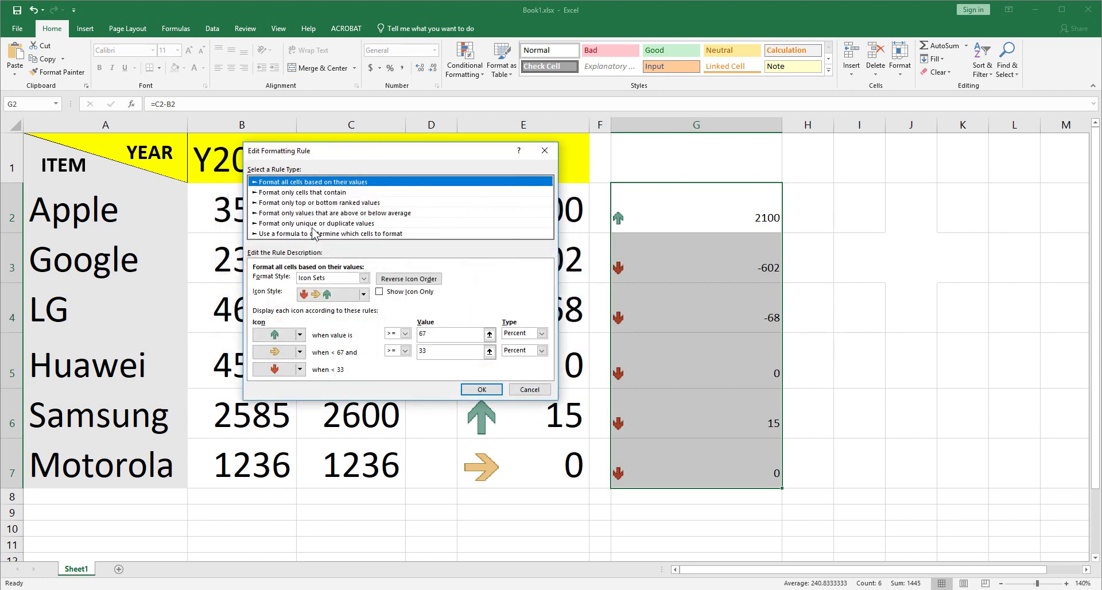
# Set both icon thresholds to type Number, with values 1 for green and 0 for yellow.
pyautogui.moveTo(467, 152); pyautogui.dragTo(470, 144)
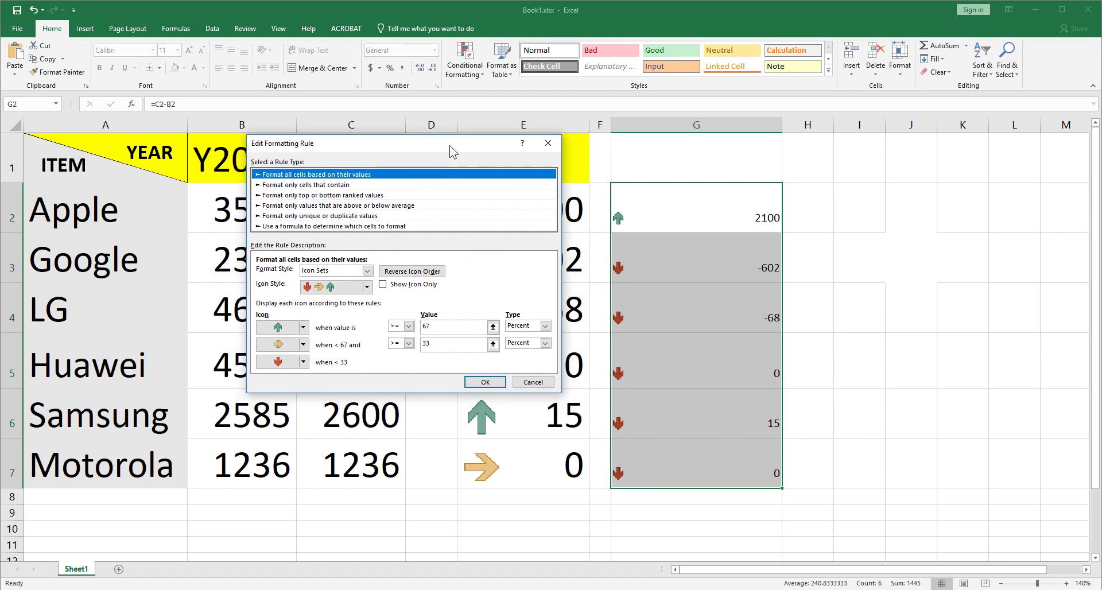
pyautogui.moveTo(449, 145); pyautogui.dragTo(420, 147)
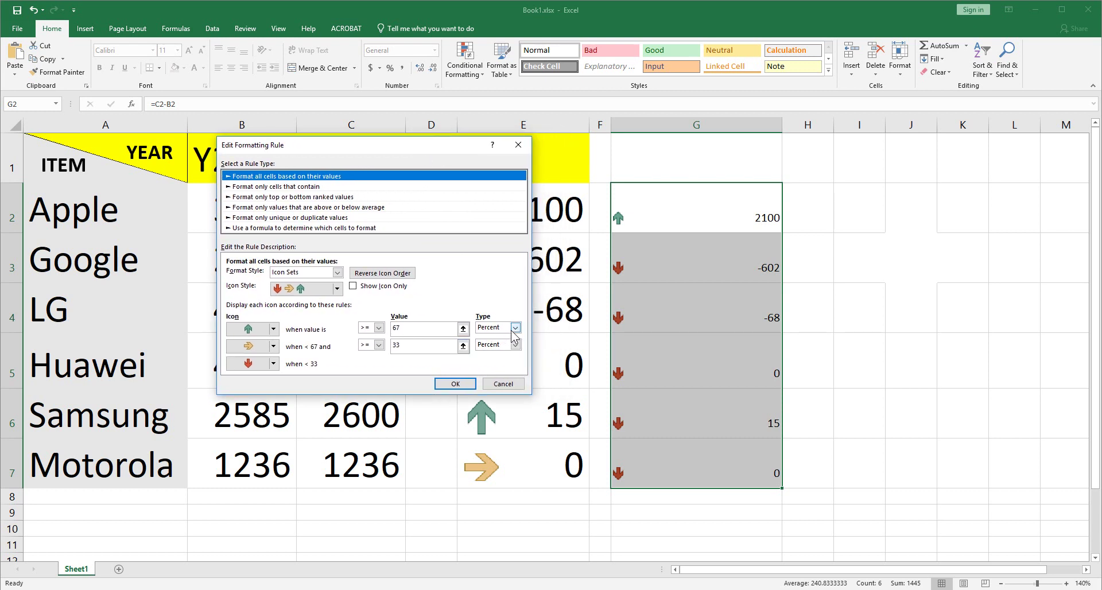
pyautogui.click(515, 327)
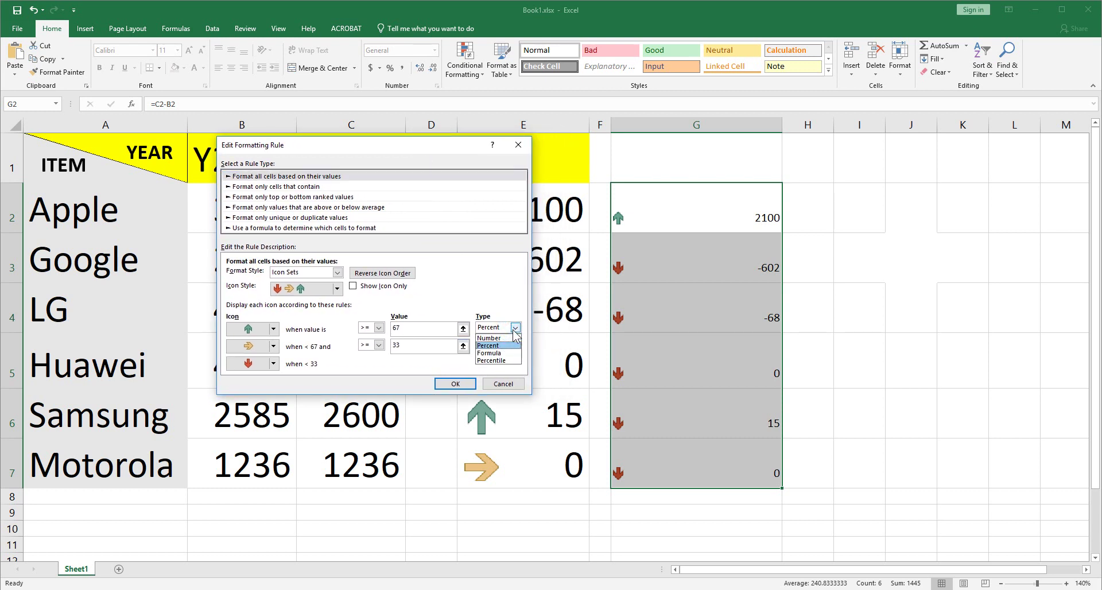
pyautogui.click(494, 338)
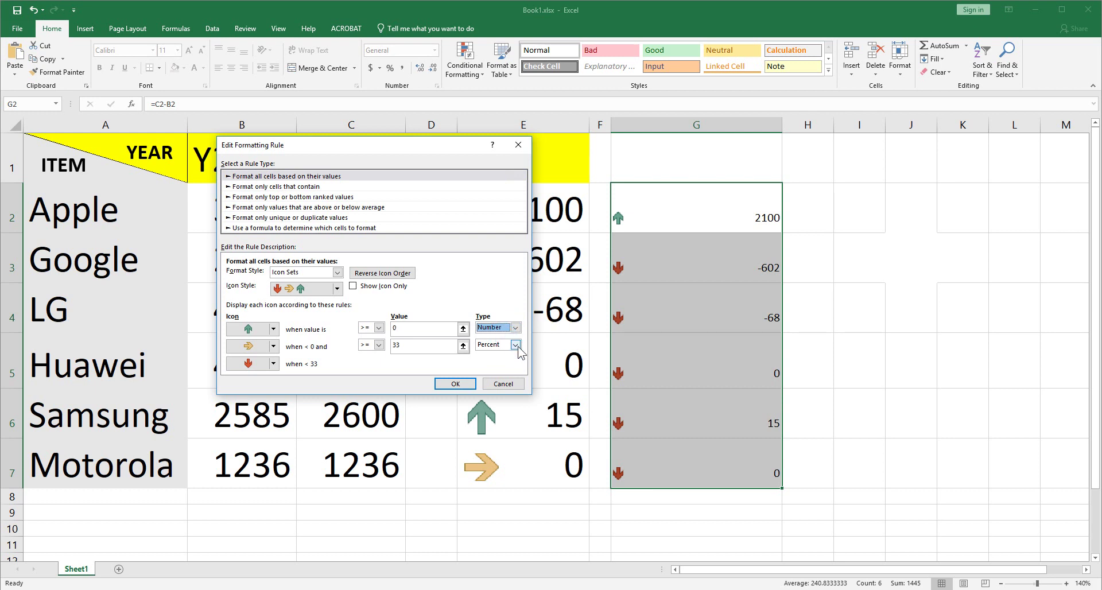
pyautogui.click(515, 345)
pyautogui.click(488, 355)
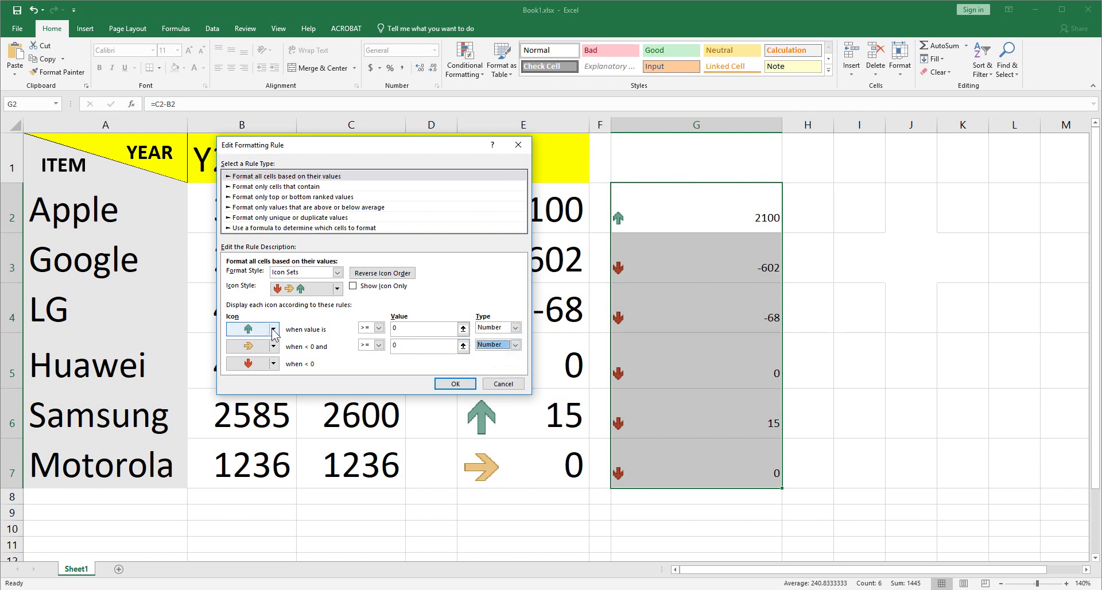
pyautogui.click(426, 332)
pyautogui.write('1')
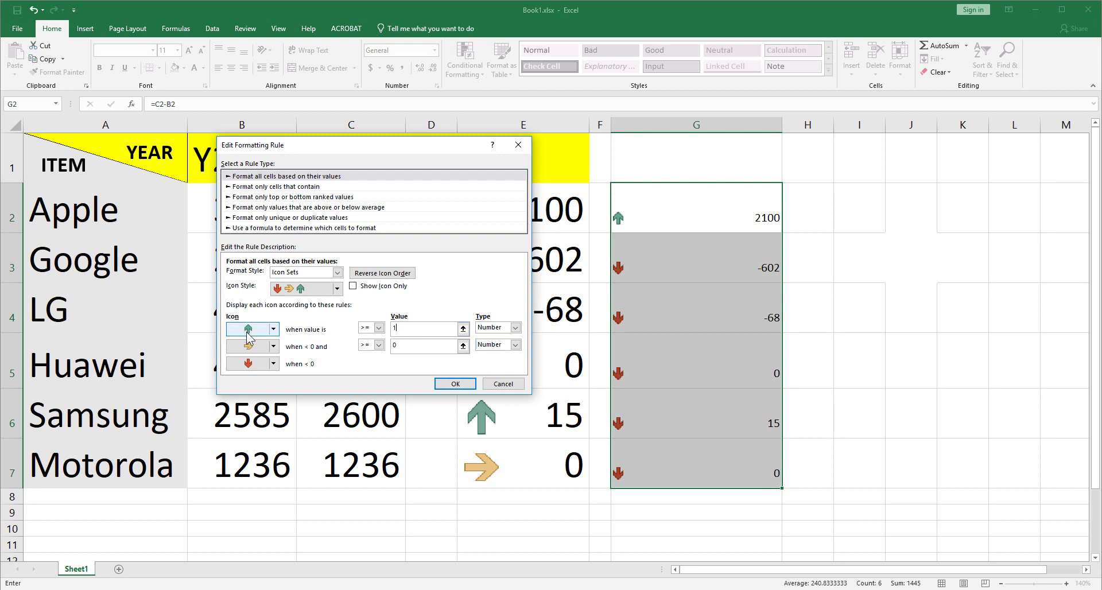
pyautogui.click(399, 347)
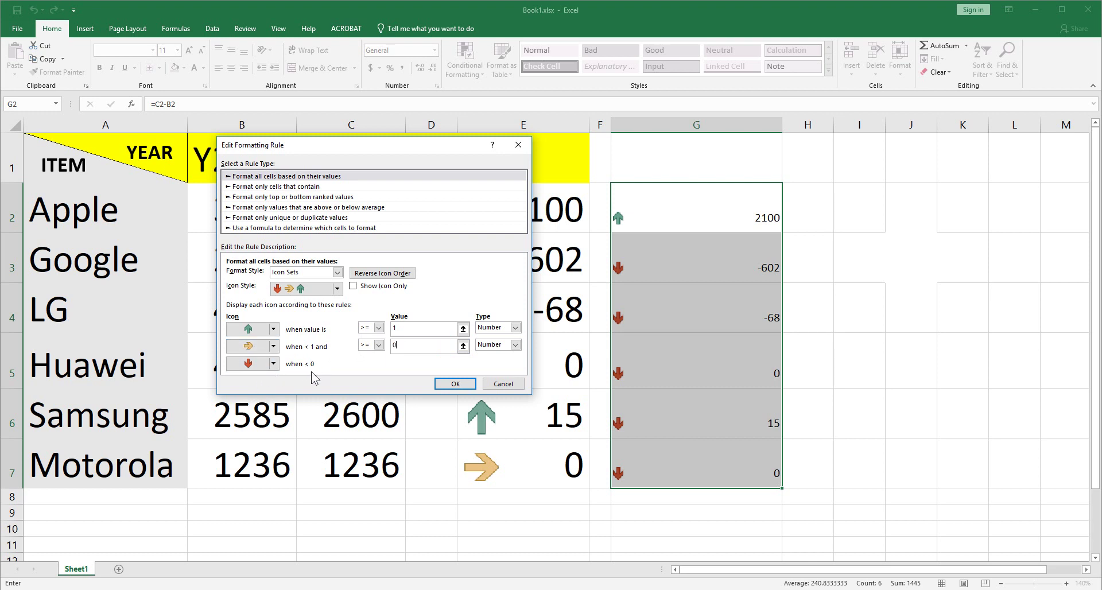
# Confirm and apply the edited icon rule, then reselect G2:G7.
pyautogui.click(456, 384)
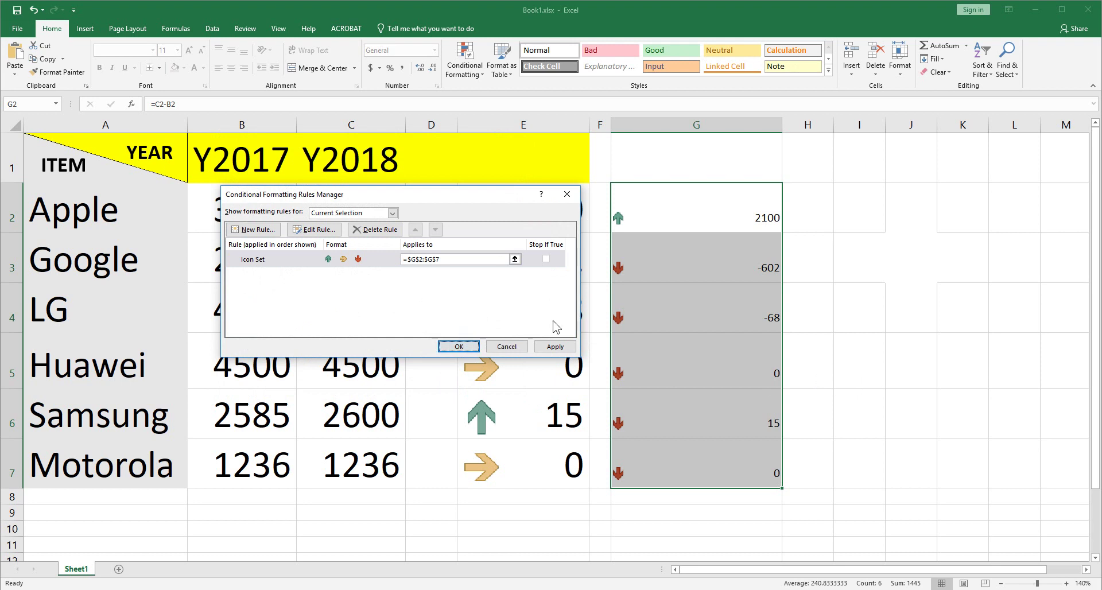
pyautogui.click(554, 348)
pyautogui.click(456, 348)
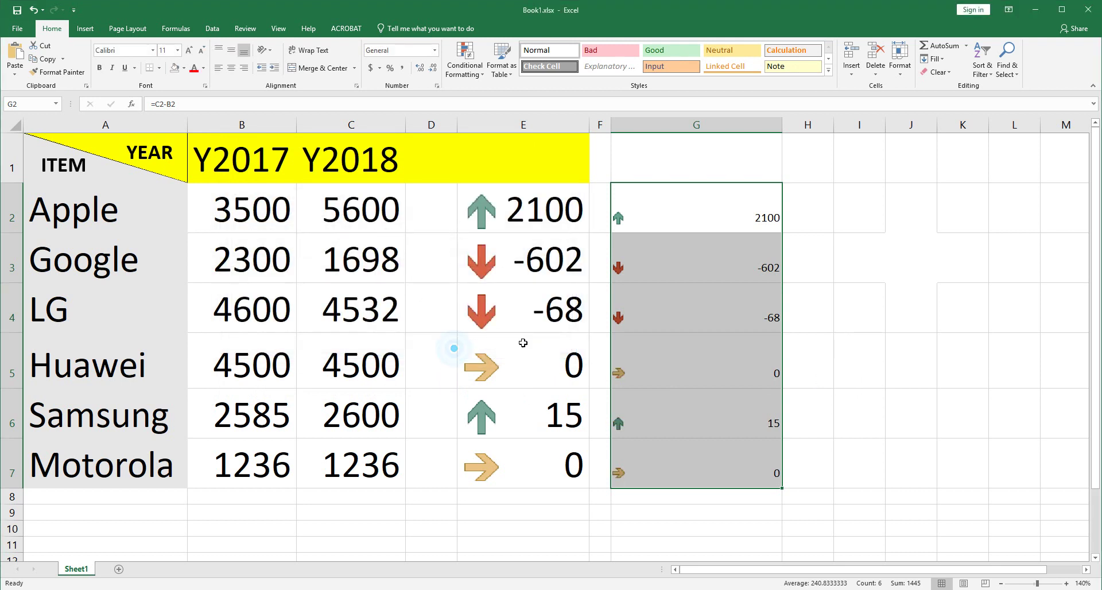
pyautogui.moveTo(689, 214); pyautogui.dragTo(695, 481)
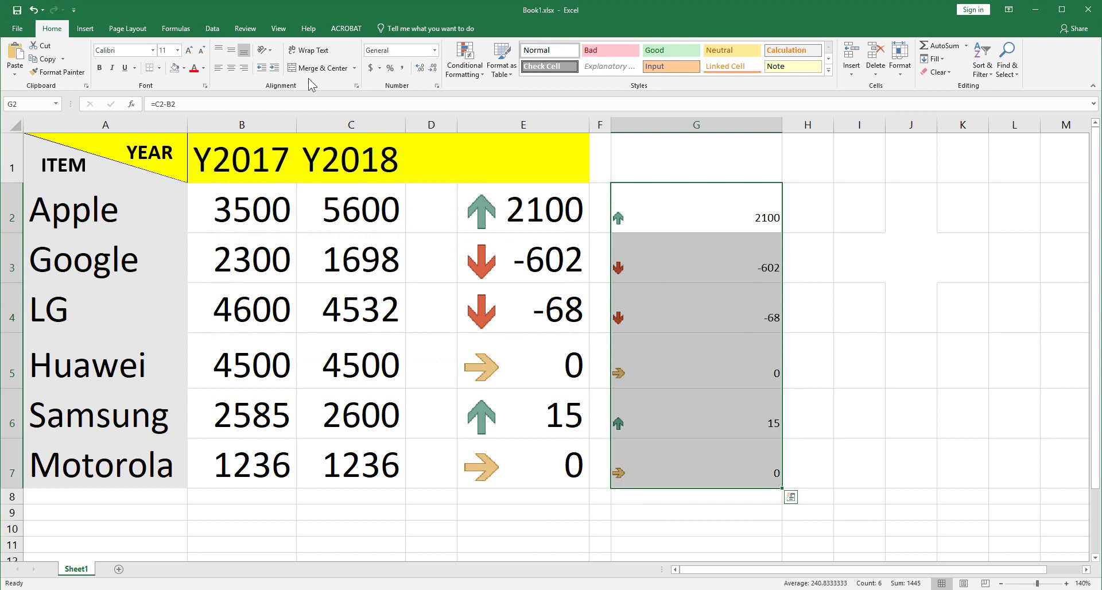
# Set the G2:G7 font size to 26 and review the finished table.
pyautogui.click(177, 51)
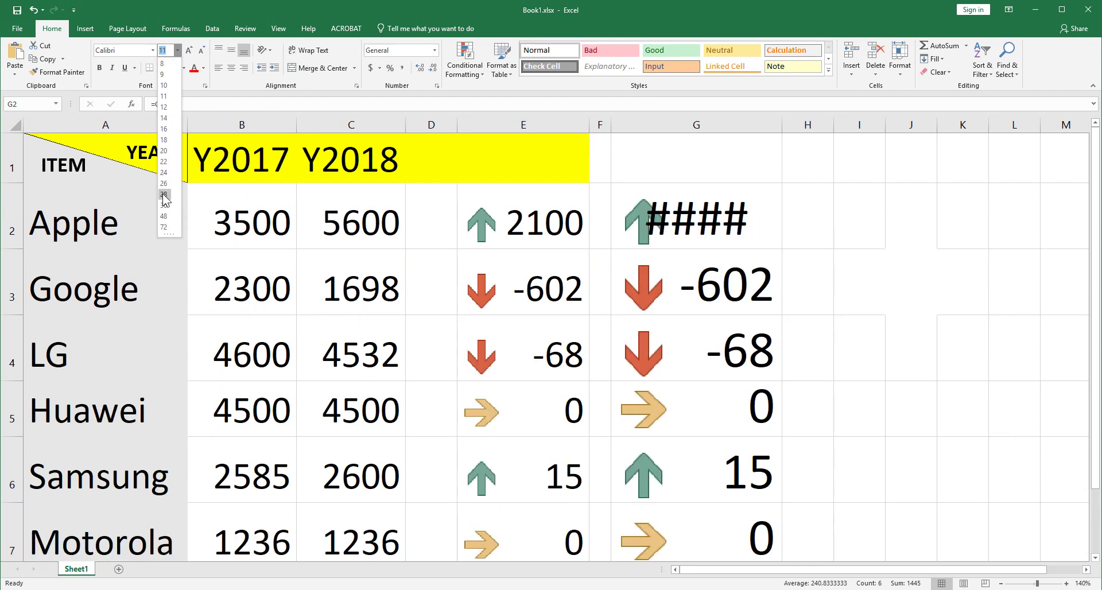
pyautogui.click(164, 183)
pyautogui.click(926, 284)
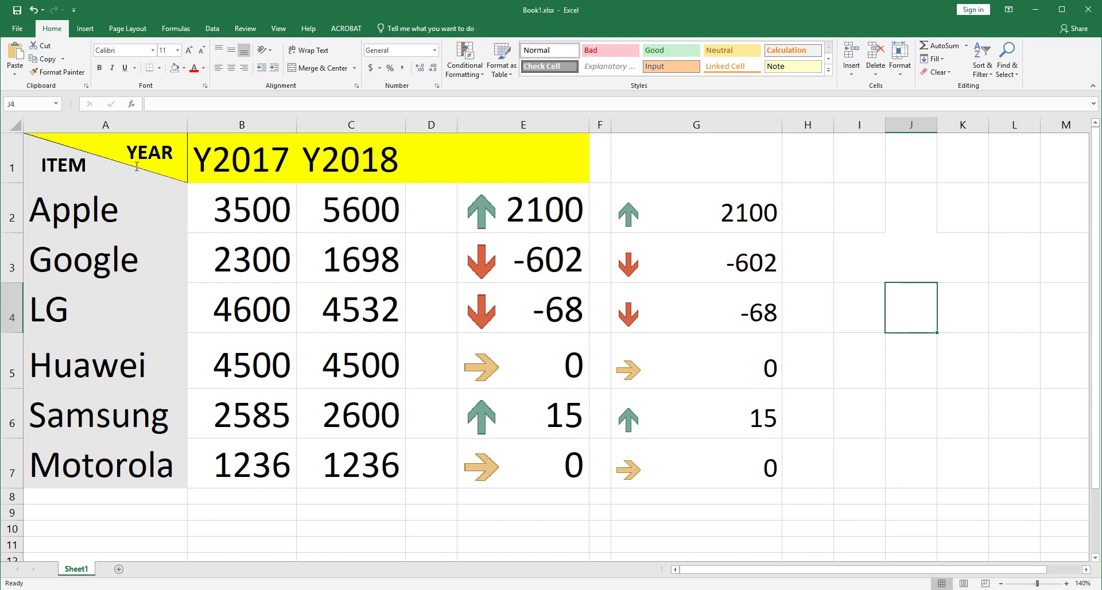
pyautogui.click(107, 166)
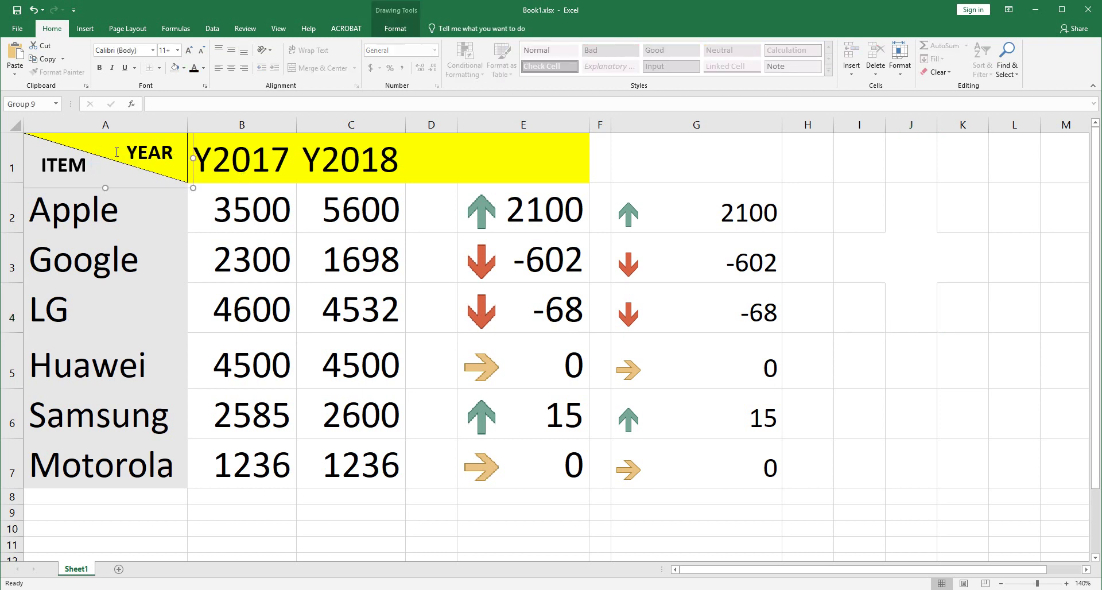
pyautogui.click(273, 182)
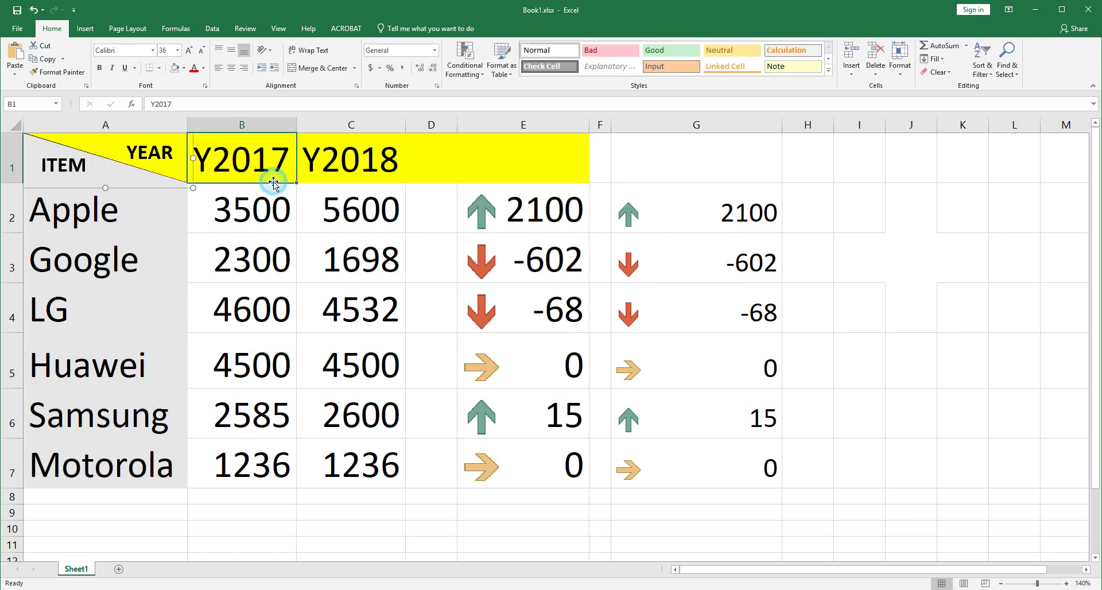